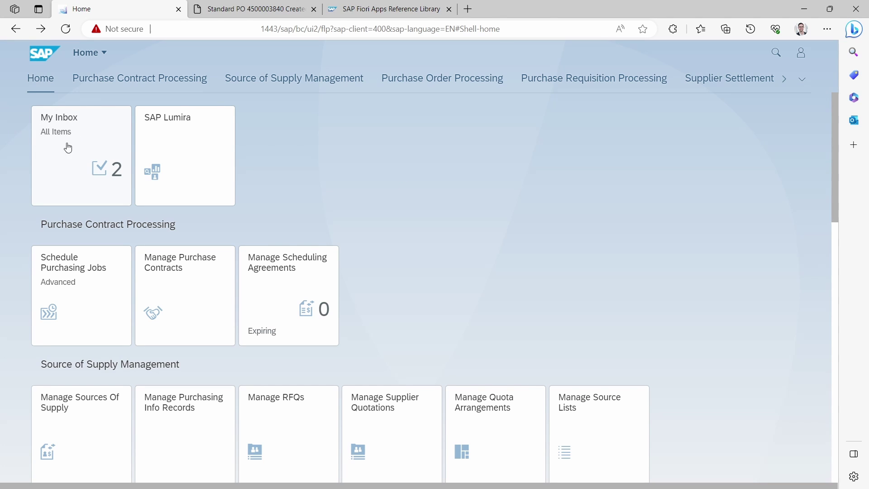
Launch the My Inbox app and open the user account menu.
{"action": "left_click", "coordinate": [81, 135]}
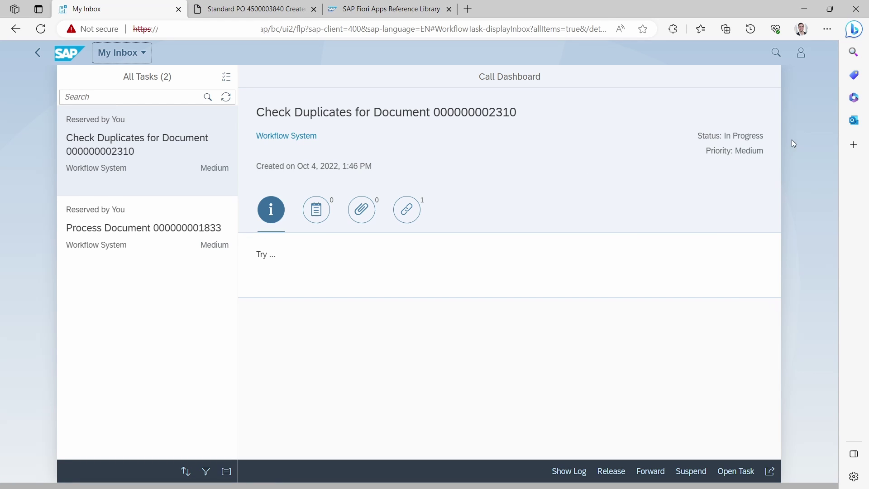
{"action": "left_click", "coordinate": [802, 55]}
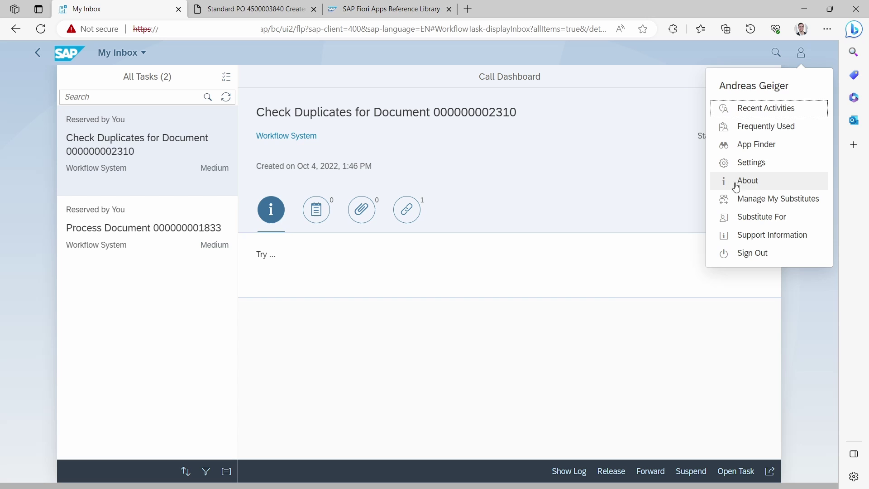
Highlight App ID F0862 in My Inbox's About dialog, then go to the Fiori Apps Reference Library.
{"action": "left_click", "coordinate": [757, 182]}
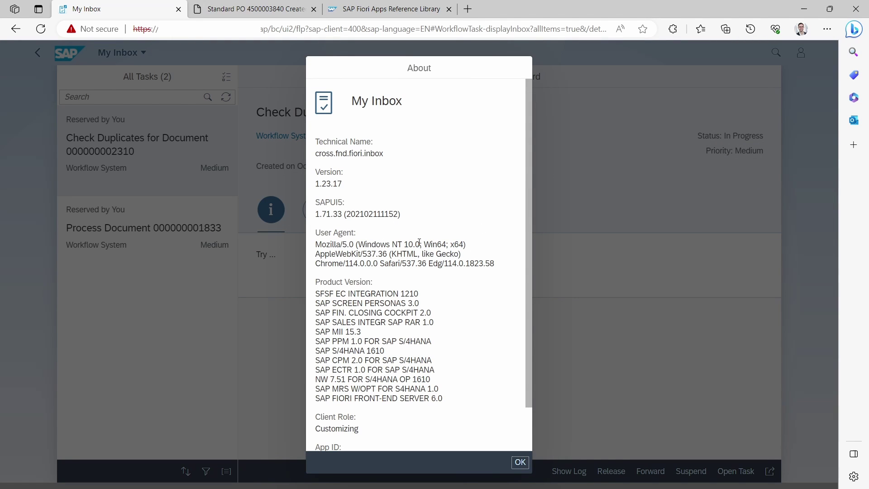
{"action": "scroll", "coordinate": [419, 243], "scroll_direction": "down", "scroll_amount": 2}
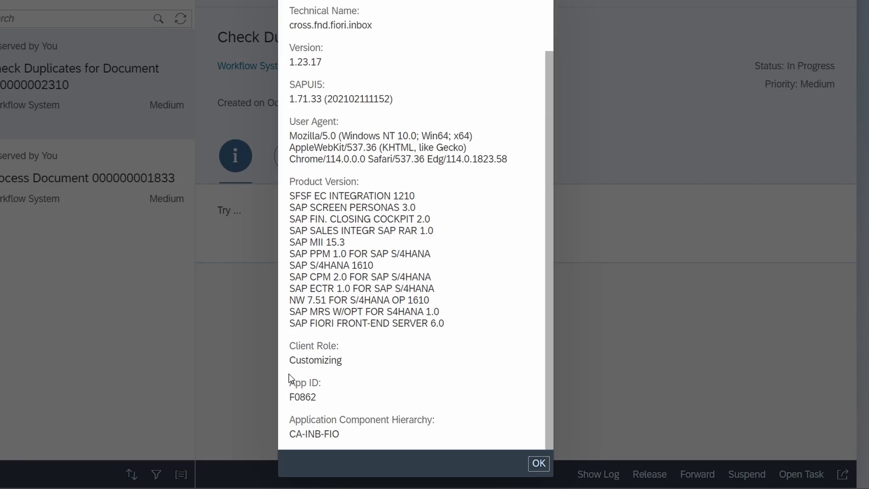
{"action": "left_click_drag", "start_coordinate": [258, 369], "coordinate": [324, 363]}
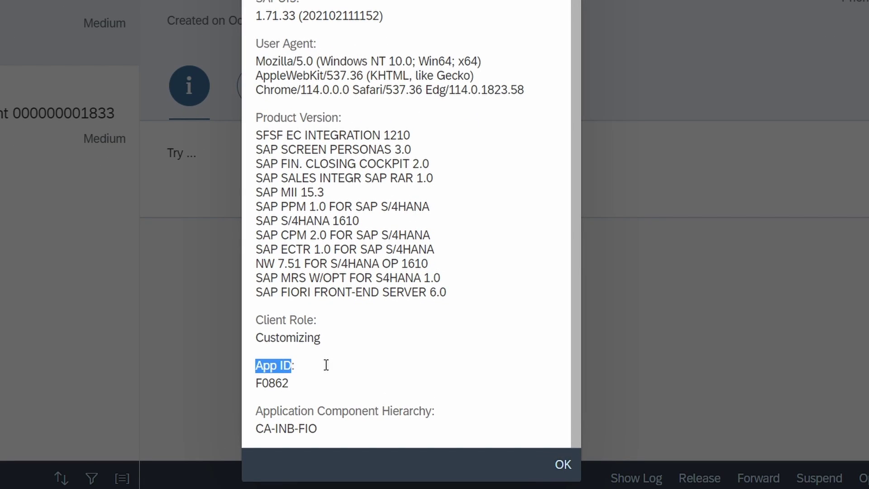
{"action": "left_click_drag", "start_coordinate": [270, 385], "coordinate": [322, 387]}
{"action": "key", "text": "ctrl+c"}
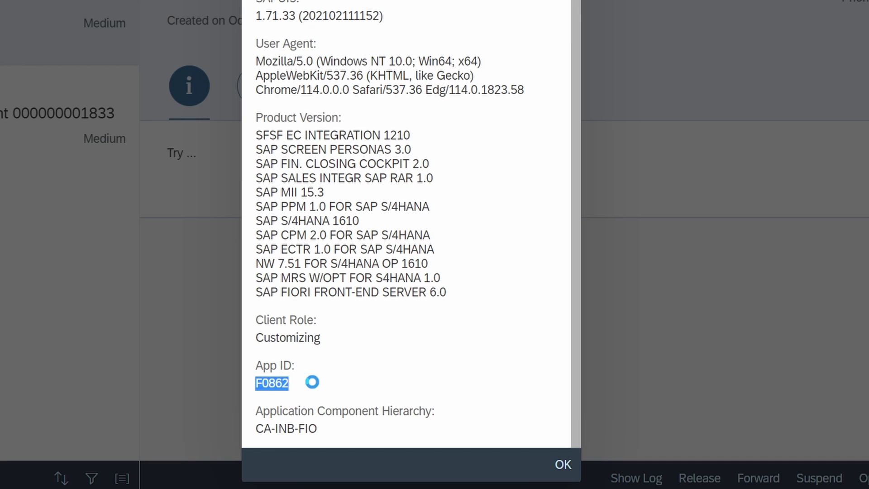
{"action": "left_click", "coordinate": [305, 394]}
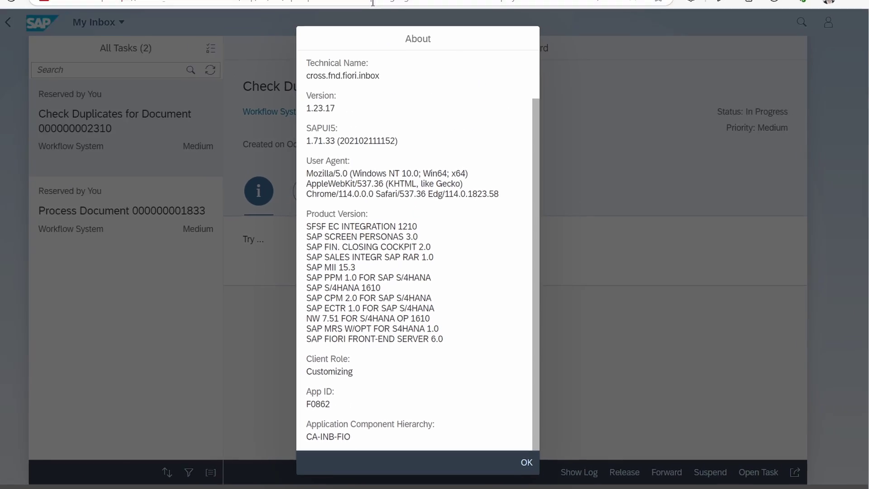
{"action": "left_click", "coordinate": [387, 11]}
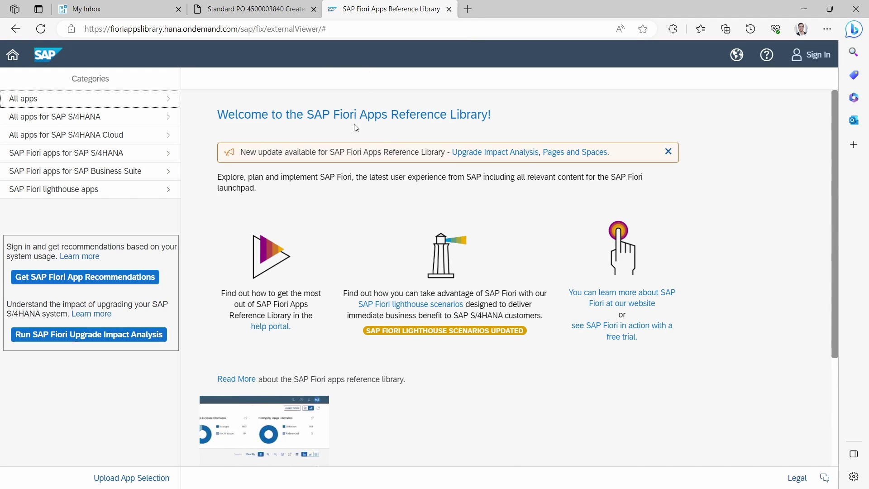
Find My Inbox under All apps and select its App ID F0862.
{"action": "left_click", "coordinate": [87, 106]}
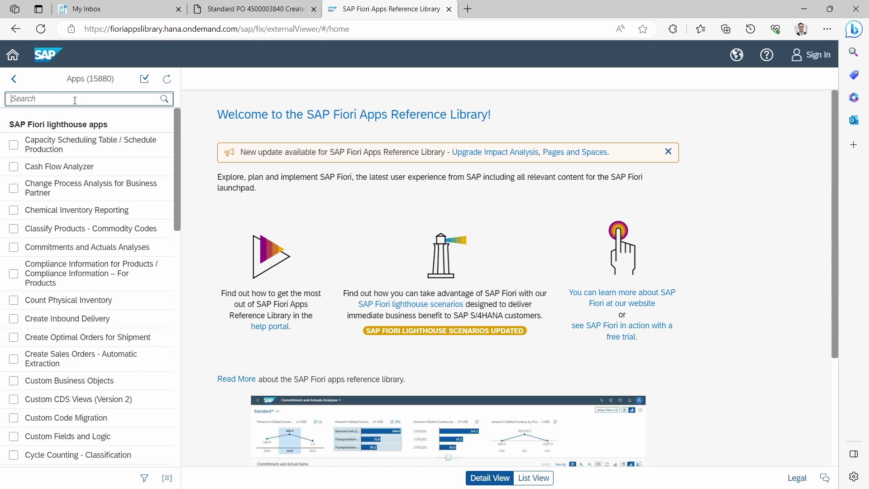
{"action": "type", "text": "my inbox"}
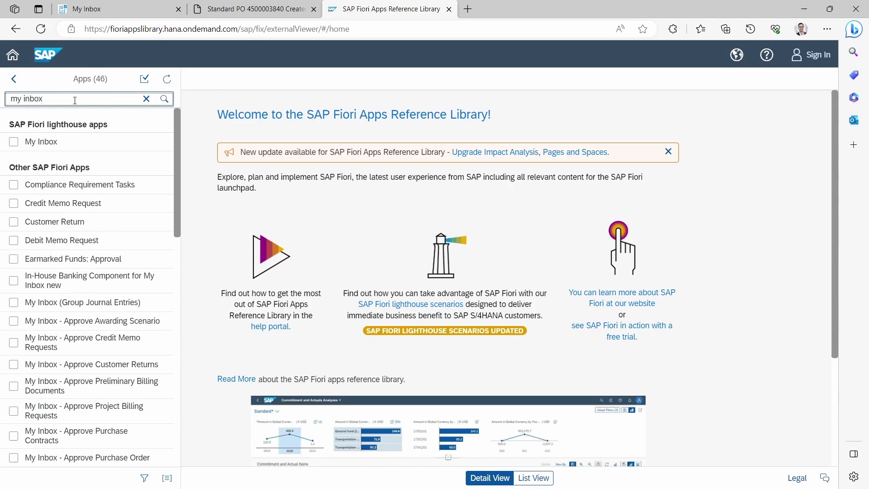
{"action": "left_click", "coordinate": [61, 142]}
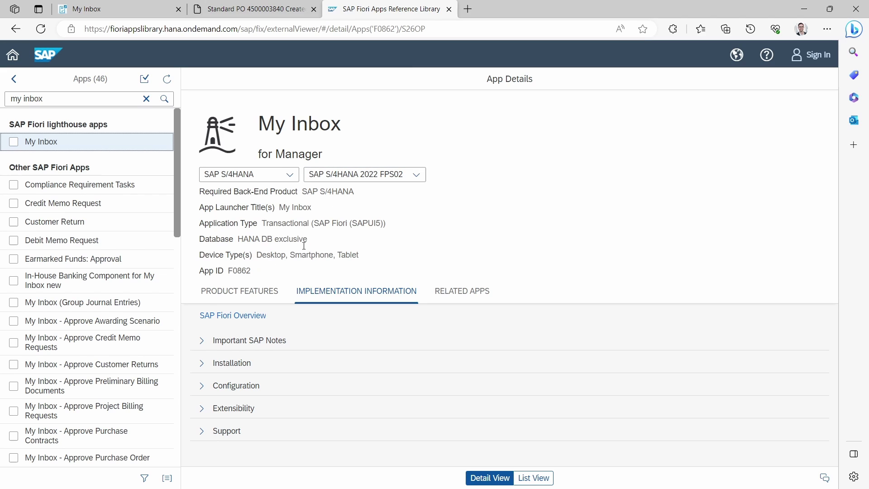
{"action": "double_click", "coordinate": [247, 271]}
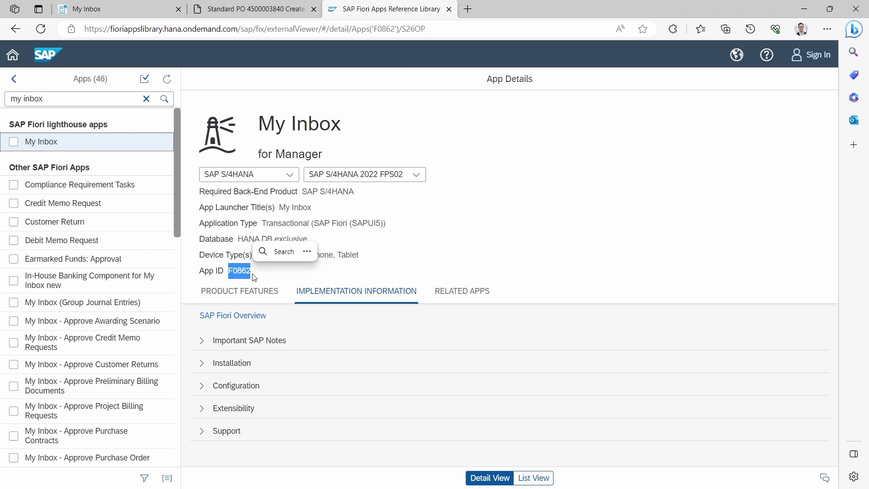
{"action": "left_click", "coordinate": [266, 275]}
{"action": "double_click", "coordinate": [265, 275]}
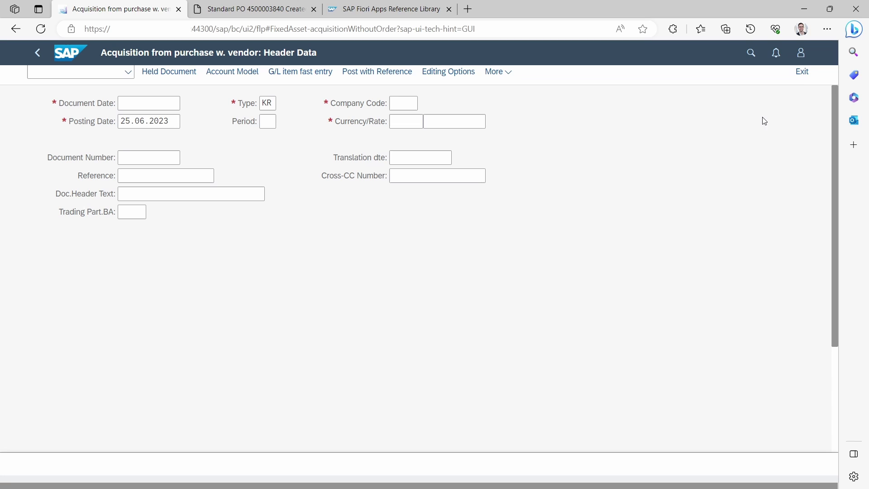
Open the account menu over the F-90 Acquisition from purchase w. vendor app.
{"action": "left_click", "coordinate": [802, 58]}
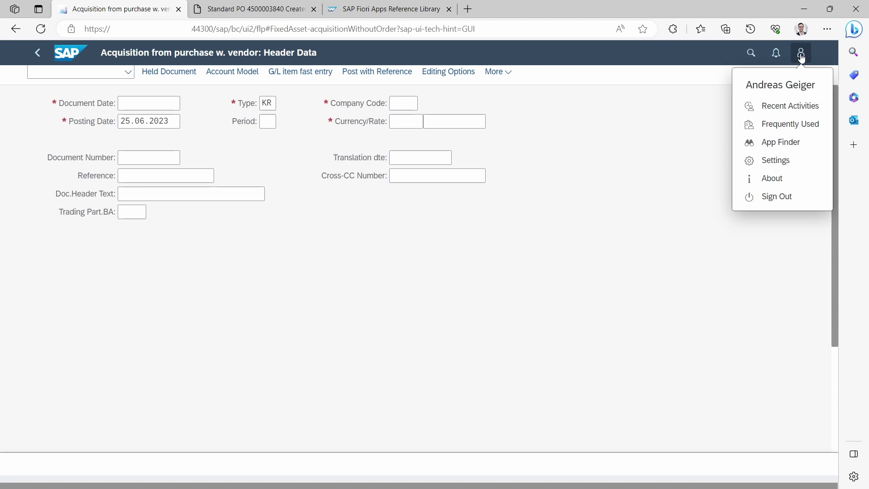
Show the acquisition app's About details and highlight its Technical Name F-90 (TCODE).
{"action": "left_click", "coordinate": [772, 178]}
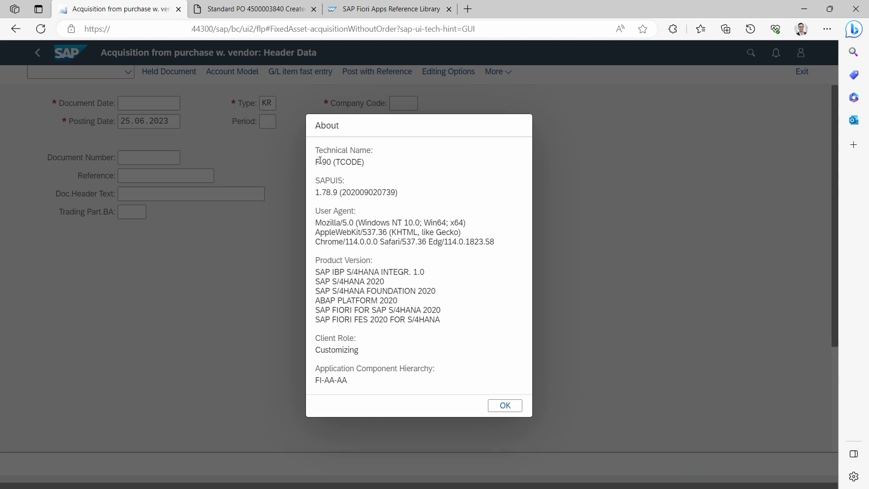
{"action": "left_click_drag", "start_coordinate": [316, 150], "coordinate": [370, 150]}
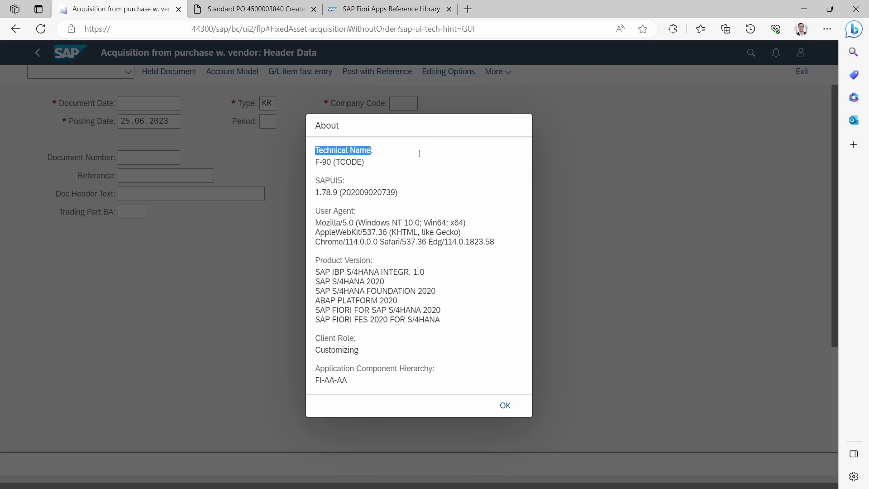
{"action": "left_click_drag", "start_coordinate": [316, 162], "coordinate": [410, 163]}
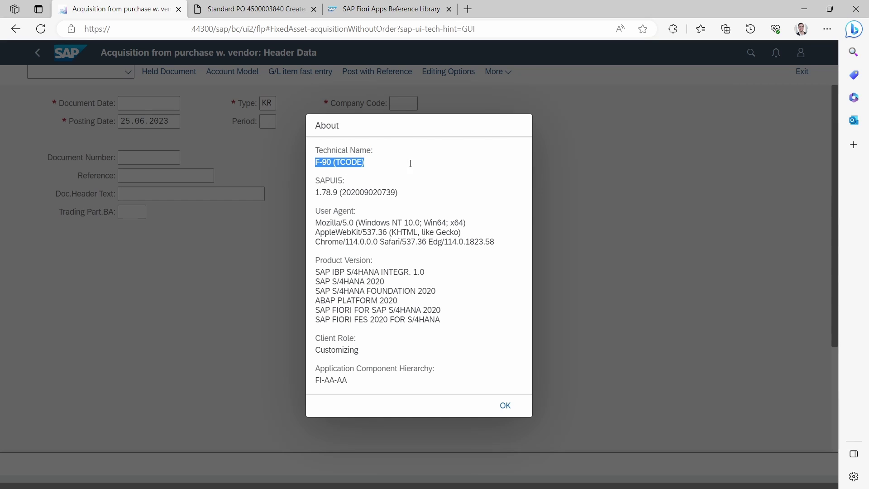
{"action": "left_click", "coordinate": [380, 164]}
{"action": "left_click_drag", "start_coordinate": [358, 164], "coordinate": [319, 126]}
{"action": "left_click", "coordinate": [402, 274]}
{"action": "left_click_drag", "start_coordinate": [365, 163], "coordinate": [316, 165]}
{"action": "left_click", "coordinate": [325, 163]}
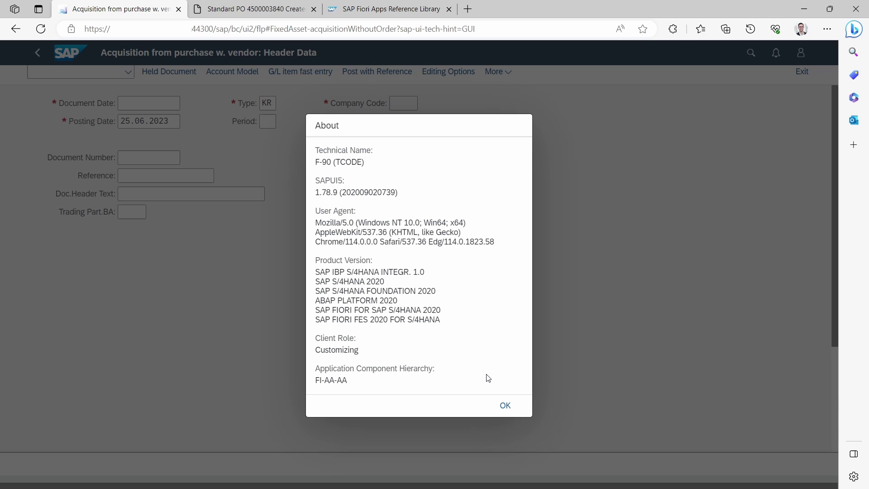
Dismiss the About dialog with OK to return to the empty acquisition header data screen.
{"action": "left_click", "coordinate": [507, 406]}
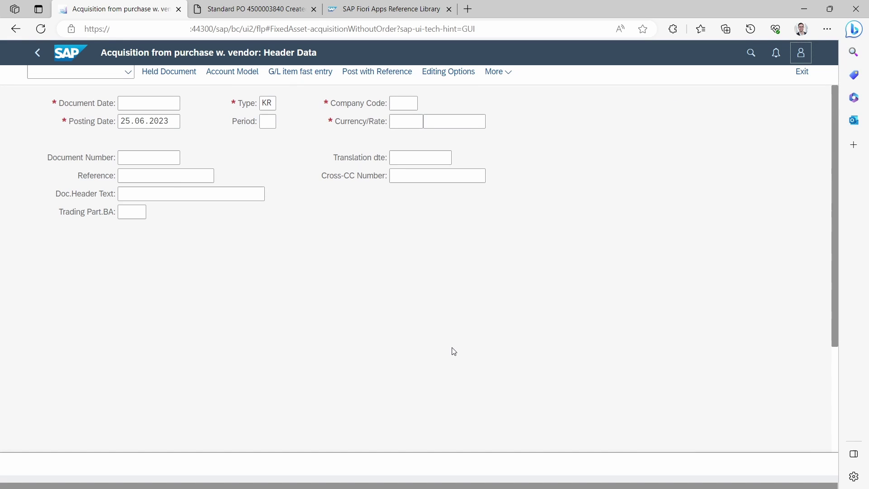